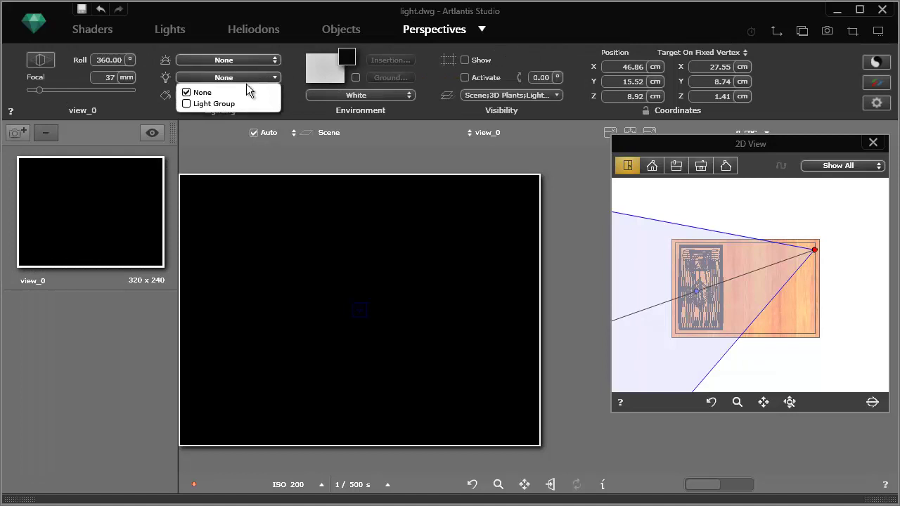
Assign the Light Group to the lighting of the view_0 perspective
click(216, 103)
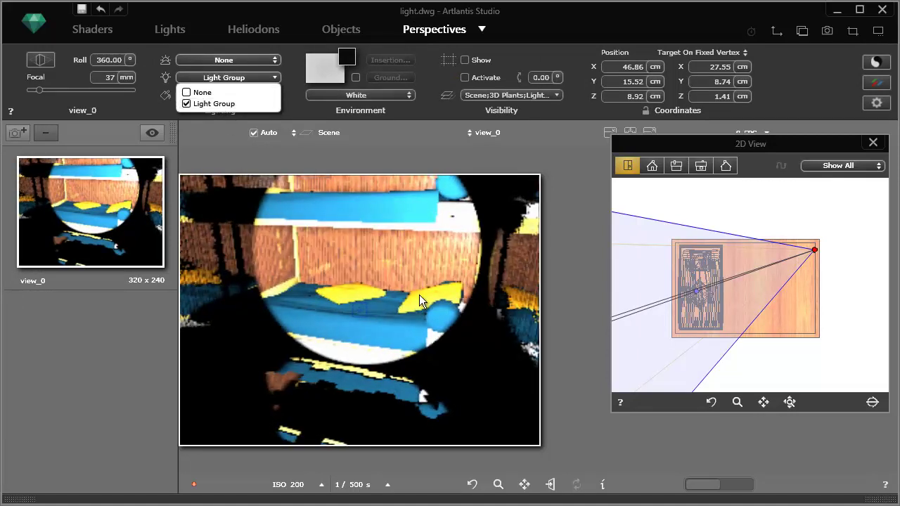
click(766, 210)
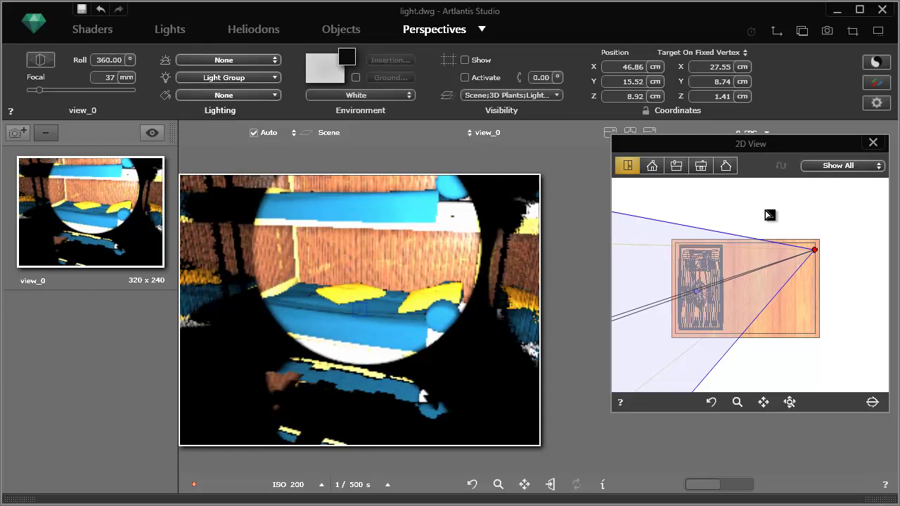
Open the light's settings and, in the 2D front elevation, move its target to about X 27.68, Z 4.62 cm
scroll(733, 289, down, 3)
scroll(736, 297, down, 3)
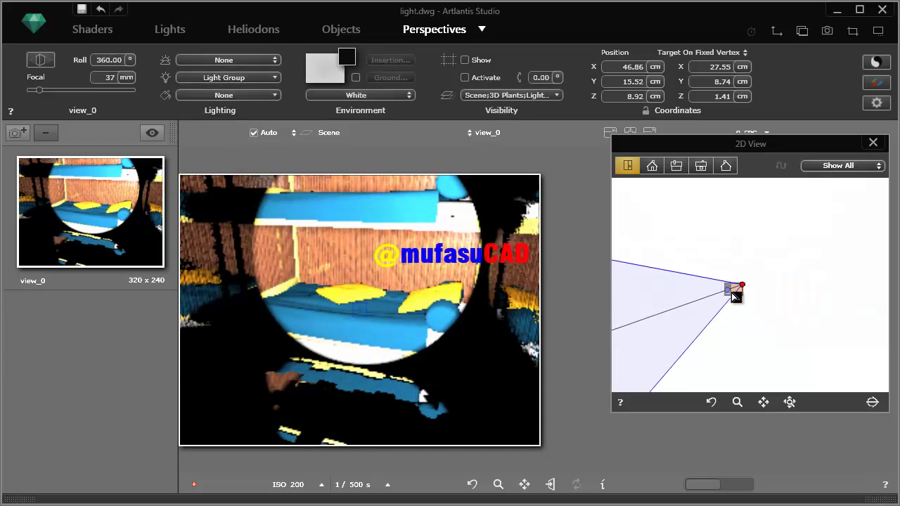
scroll(733, 294, up, 2)
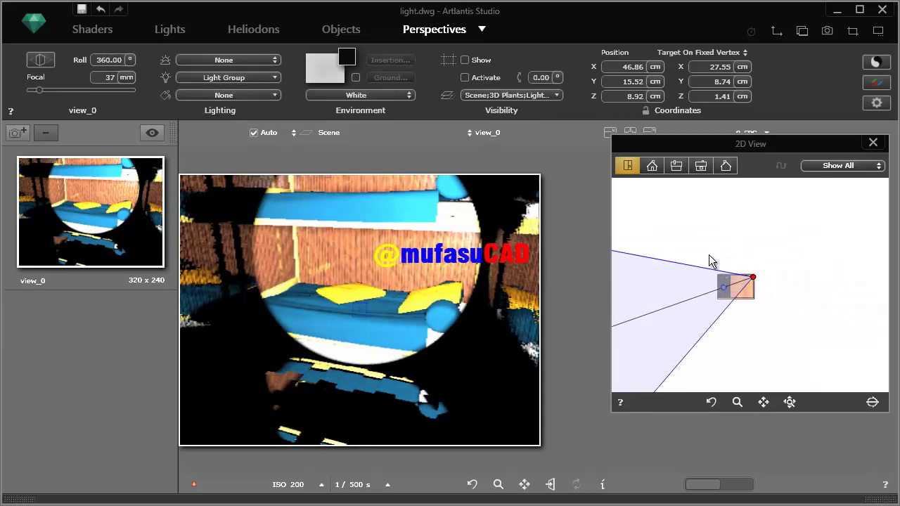
click(652, 167)
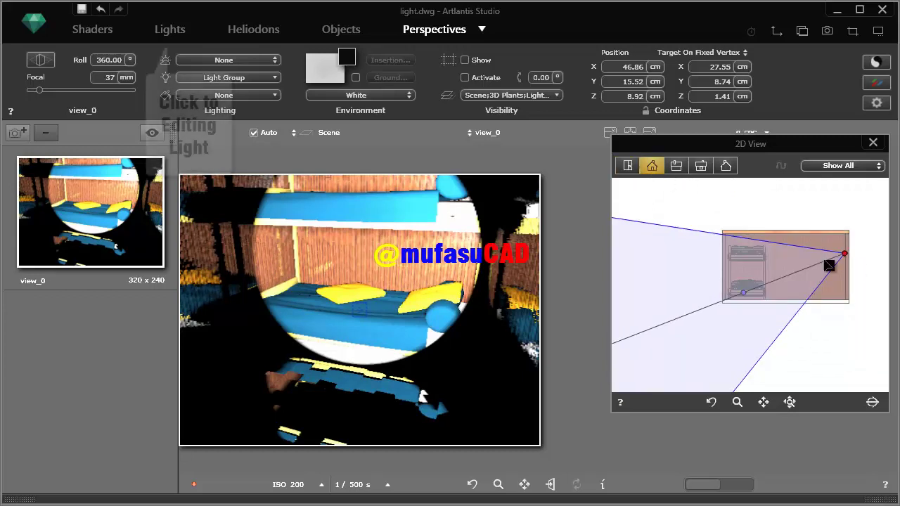
middle_drag(824, 257, 790, 276)
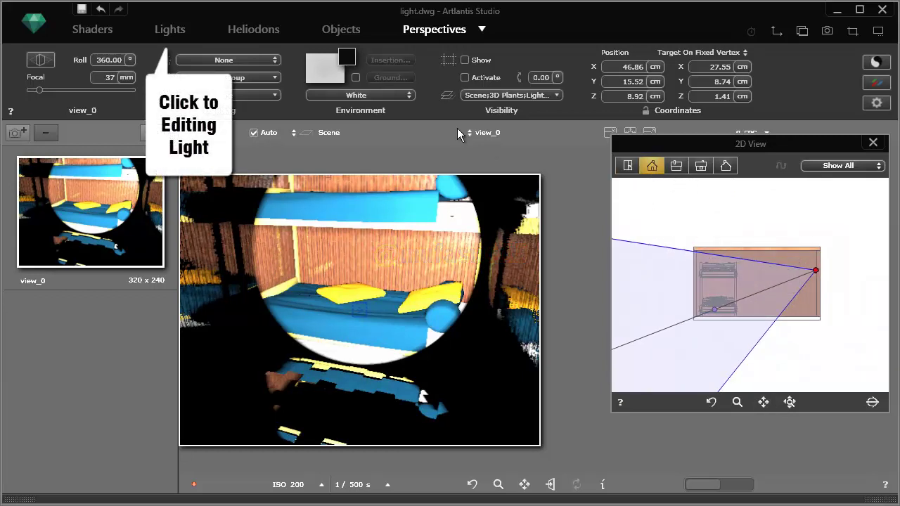
click(176, 32)
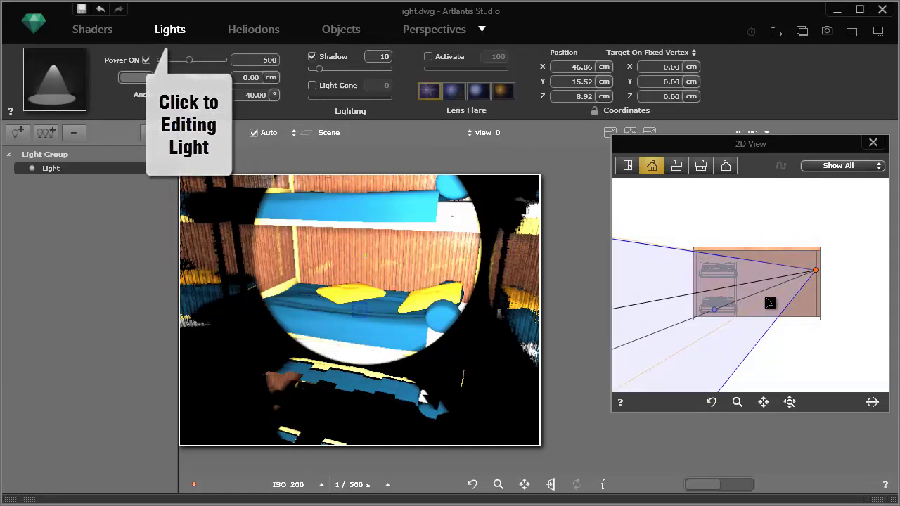
middle_drag(768, 303, 834, 256)
scroll(793, 280, down, 2)
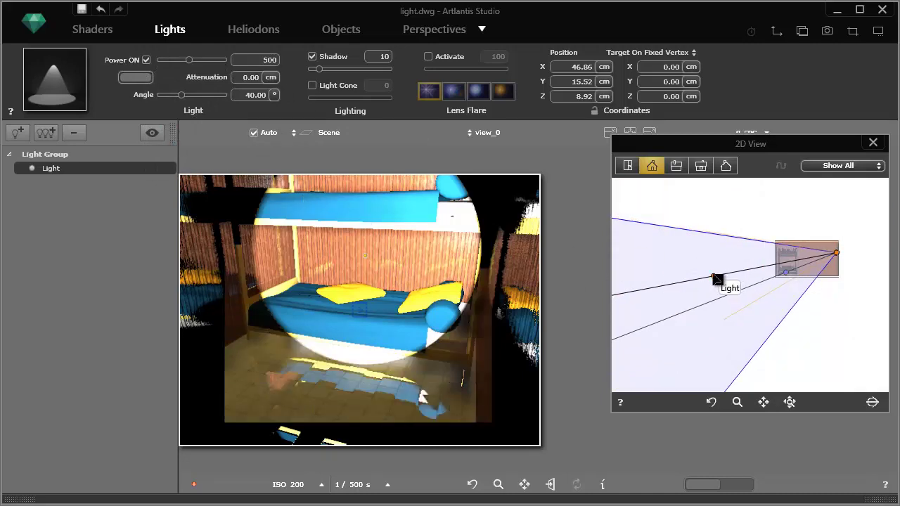
drag(716, 280, 790, 269)
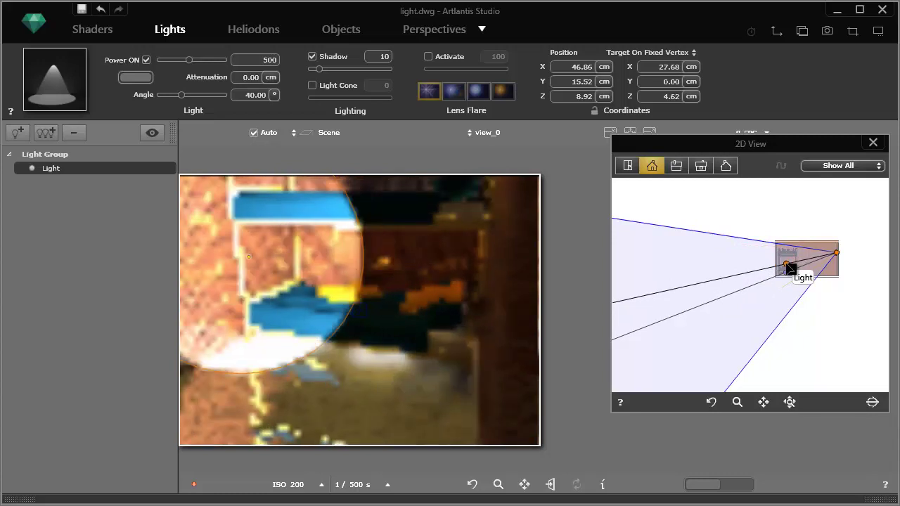
In the 2D top view, move the light to about X 37.06, Y 10.23 cm, near the middle of the room
click(625, 166)
scroll(725, 261, up, 5)
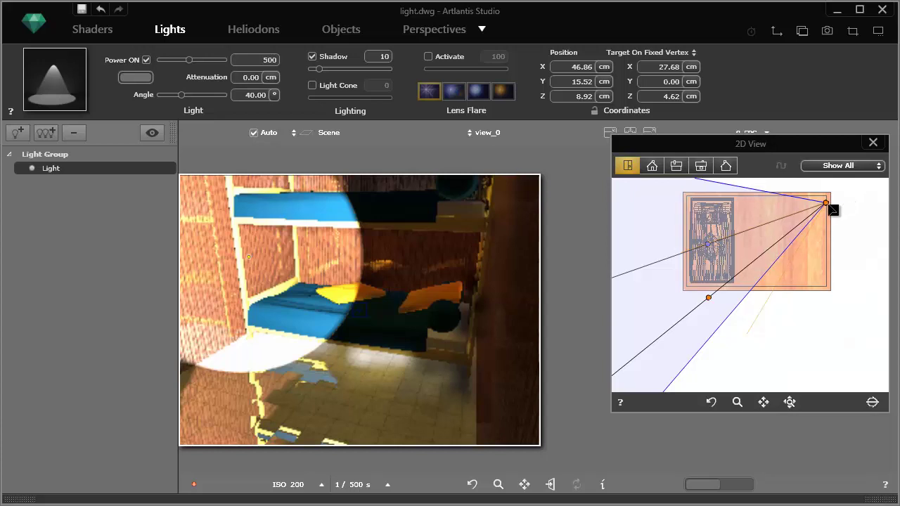
drag(822, 223, 769, 240)
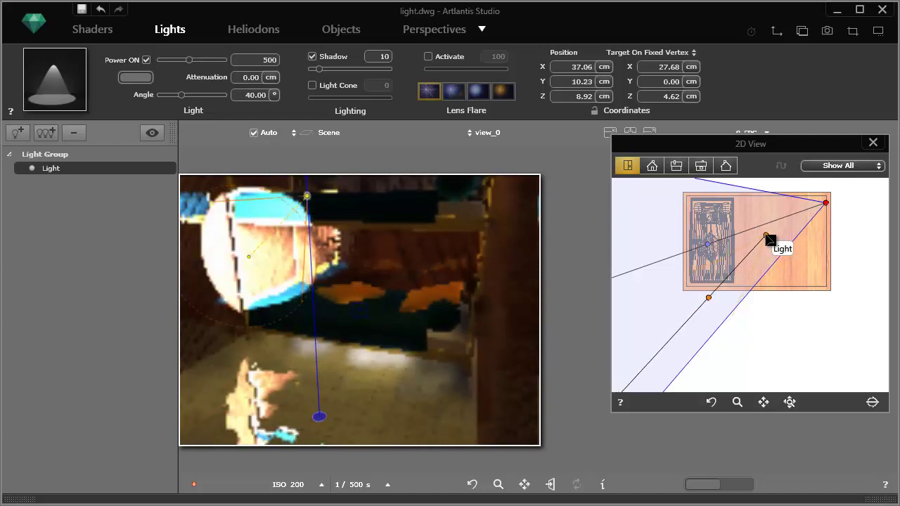
In the 2D front elevation, move the light's target to about X 37.27, Z 0.53 cm and raise the light to about X 37.34, Z 12.34 cm
click(649, 171)
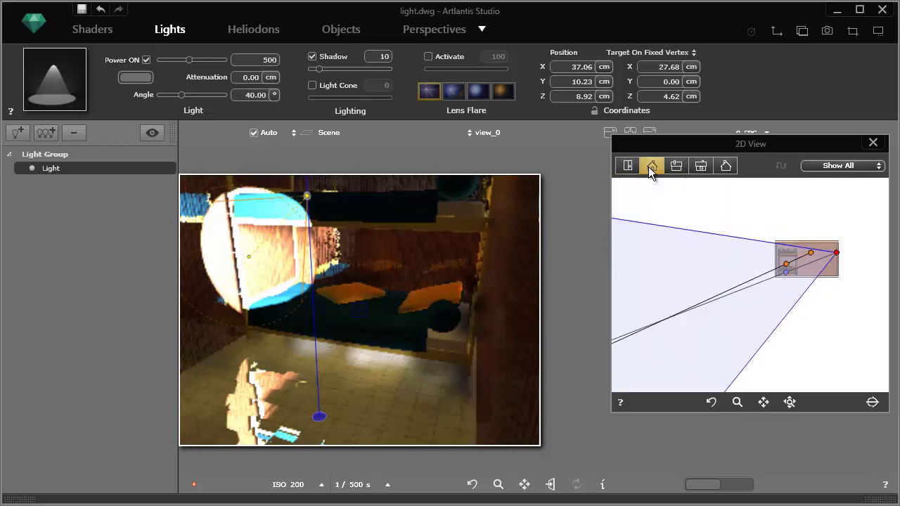
scroll(810, 260, up, 5)
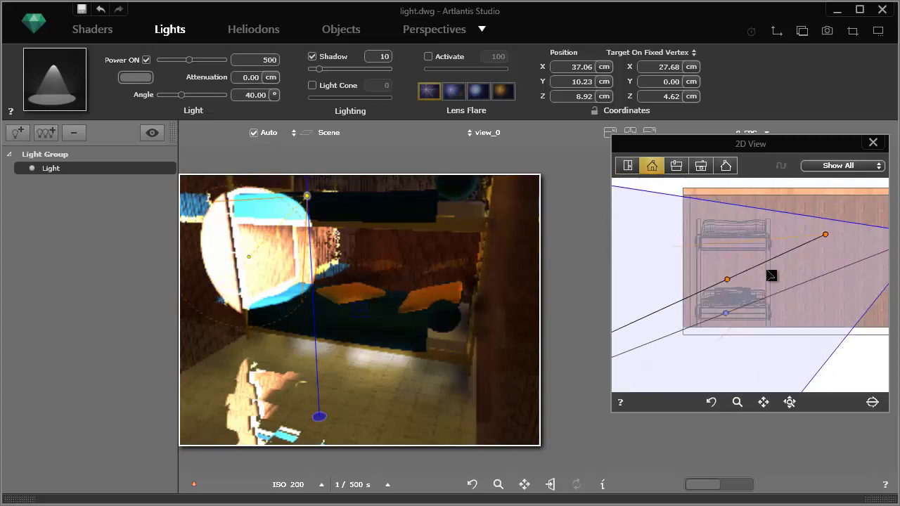
middle_drag(728, 286, 725, 288)
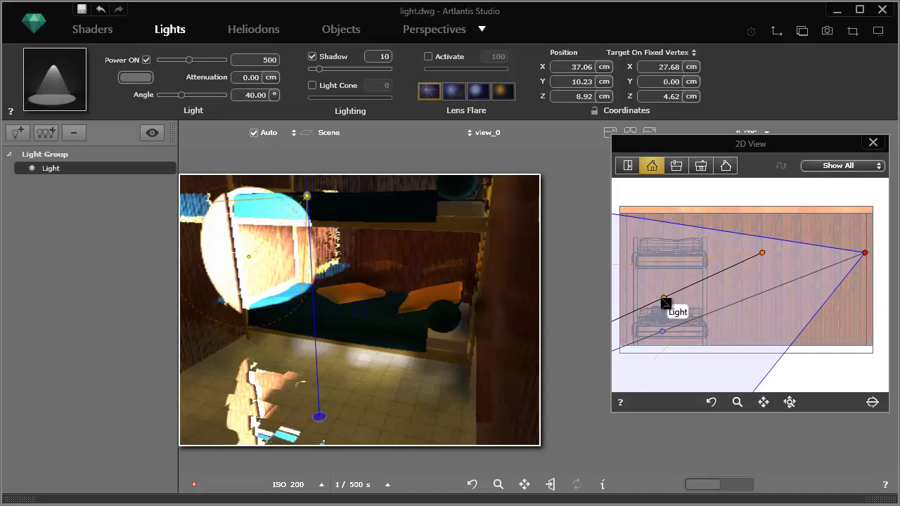
drag(667, 302, 768, 346)
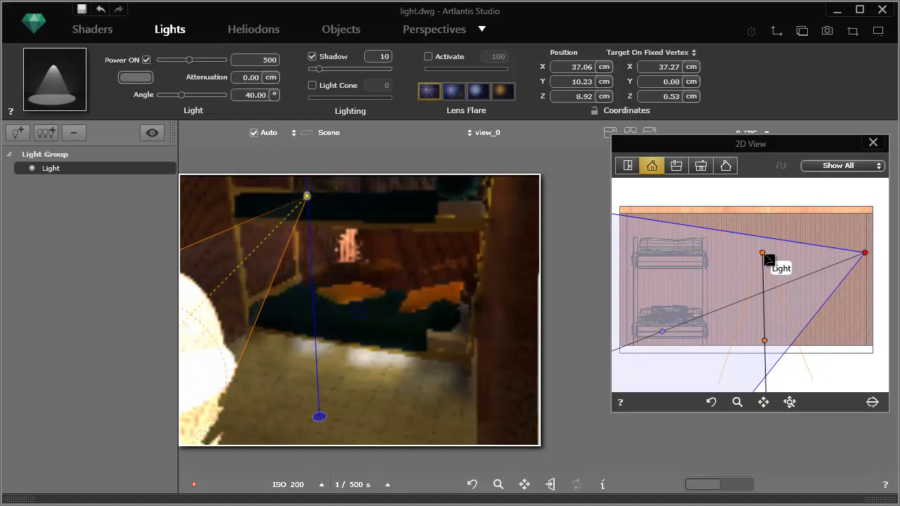
drag(768, 237, 769, 221)
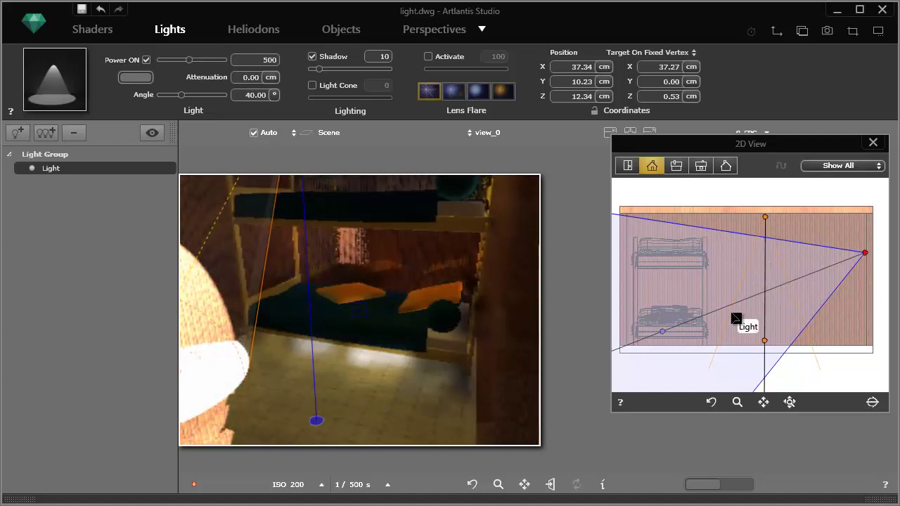
Reduce the light's power to 13 and widen its beam angle to 212.45°
drag(736, 318, 675, 229)
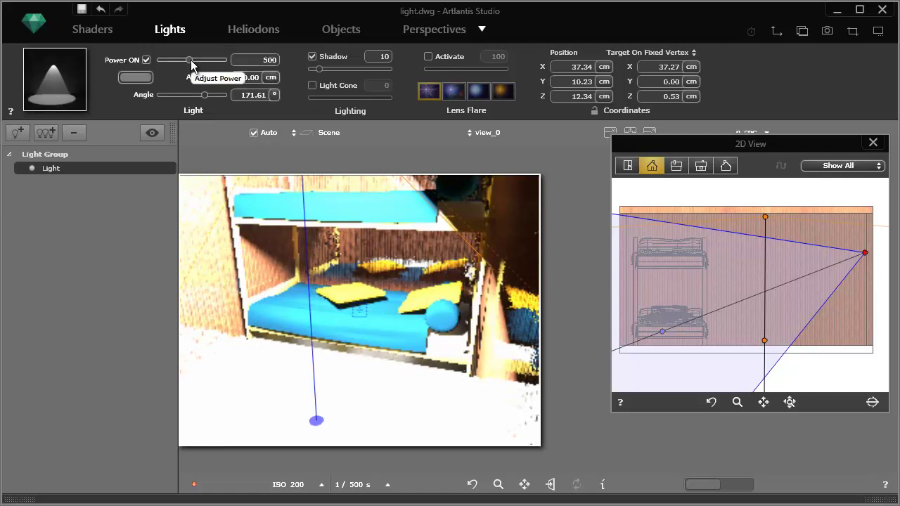
drag(192, 61, 176, 72)
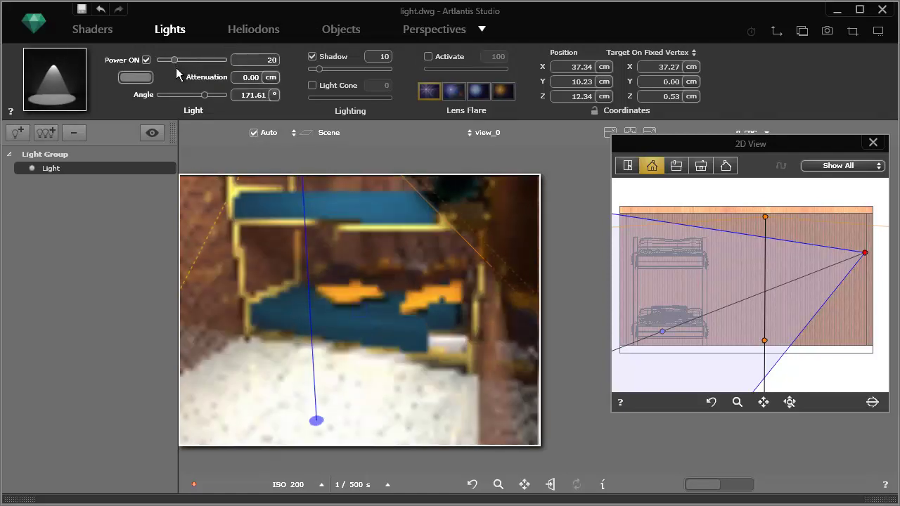
drag(176, 70, 172, 72)
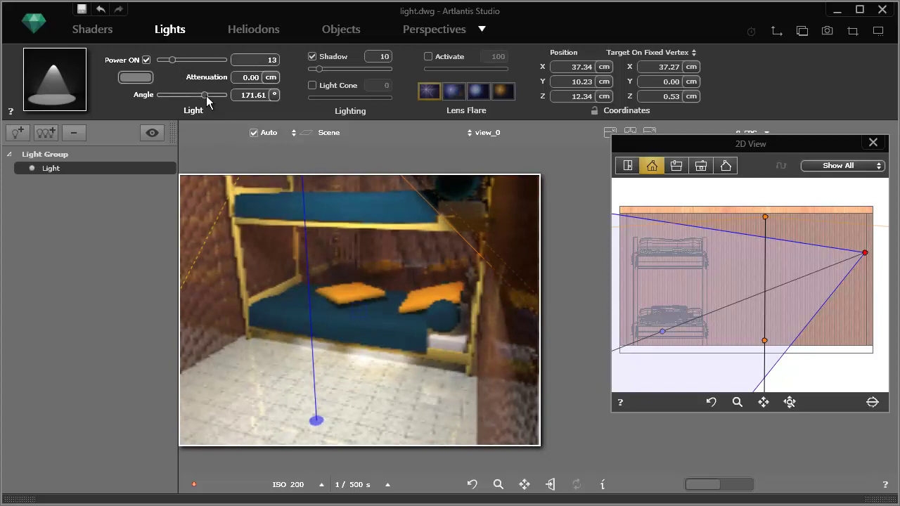
mouse_move(206, 97)
mouse_down()
mouse_move(200, 102)
mouse_move(213, 111)
mouse_up()
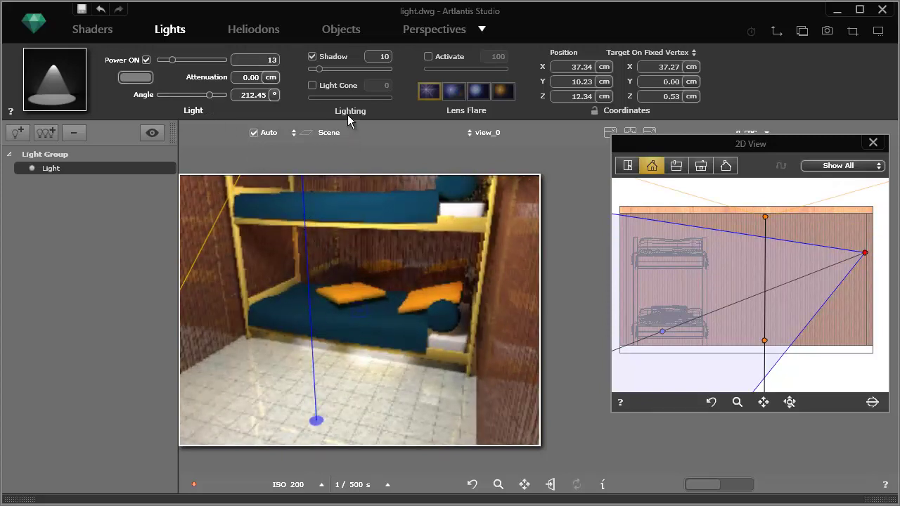
Set the light's shadow value to 26
click(319, 69)
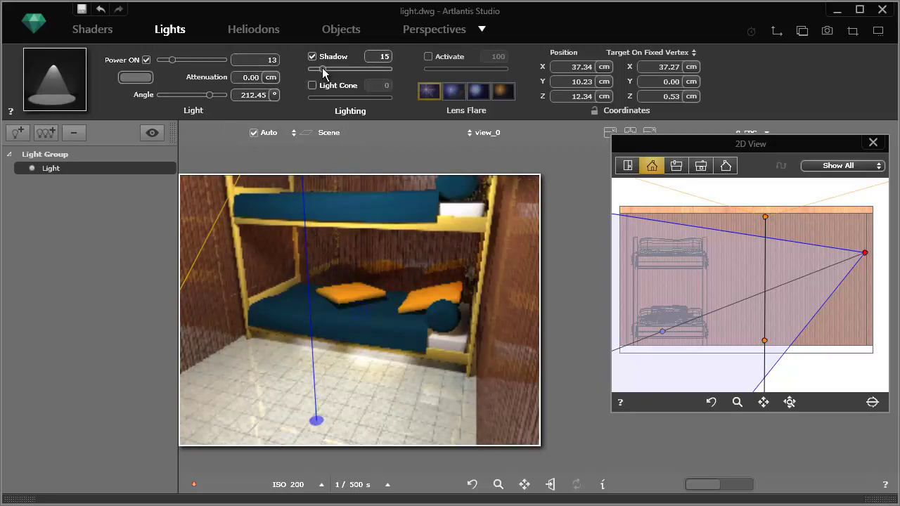
click(331, 75)
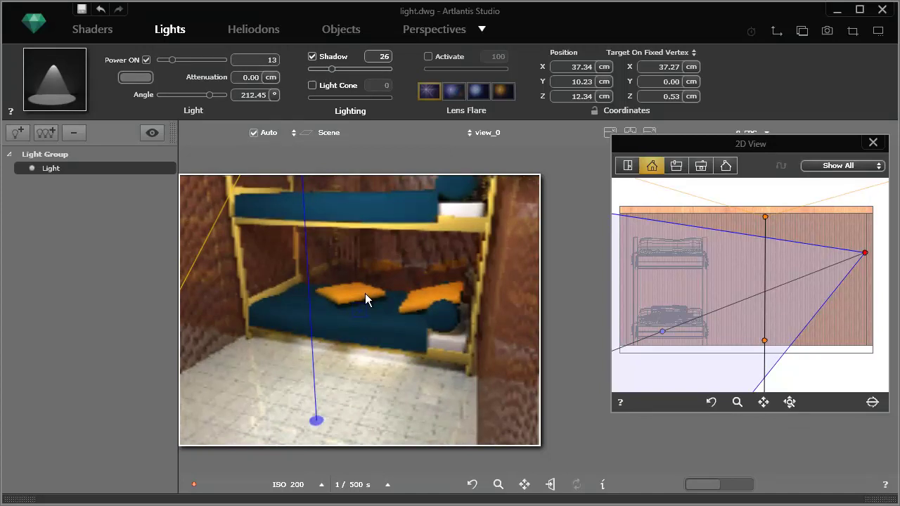
In the 2D front elevation, lower view_0's camera to about X 45.59, Z 1.14 cm and raise its target to about X 25.74, Z 7.84 cm
click(436, 32)
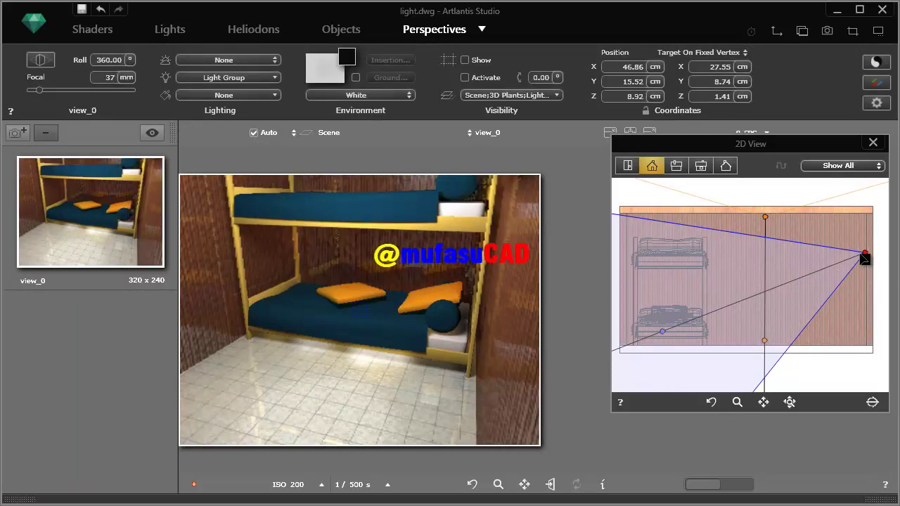
drag(870, 259, 854, 338)
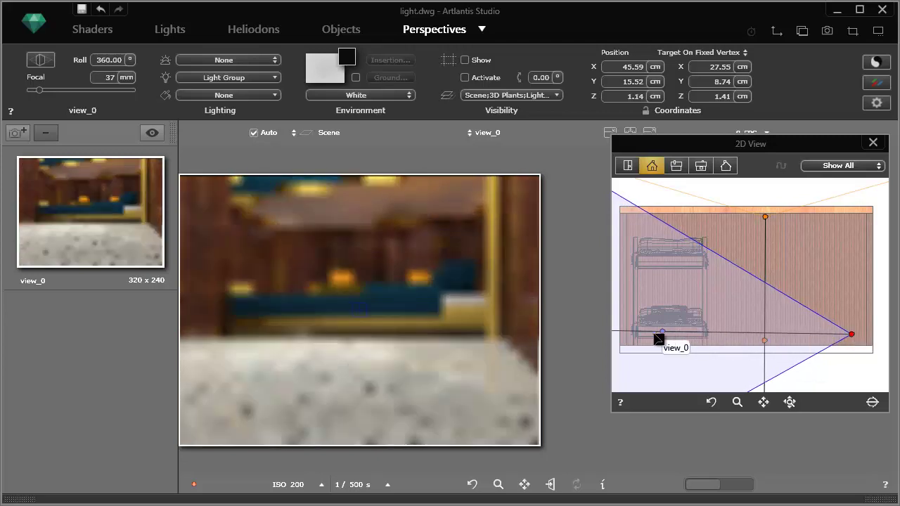
drag(666, 334, 644, 264)
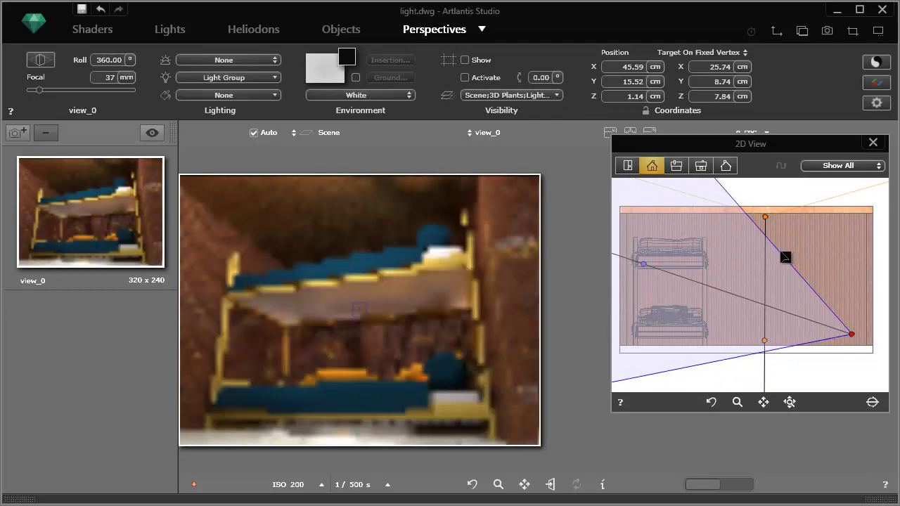
Widen view_0's field of view to a 19 mm focal length by adjusting its cone in the front and side elevations
drag(788, 254, 812, 246)
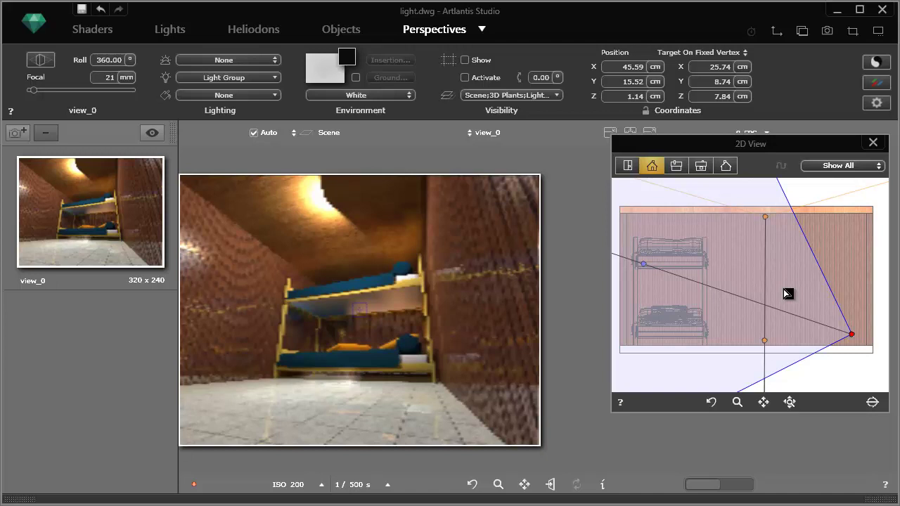
click(671, 166)
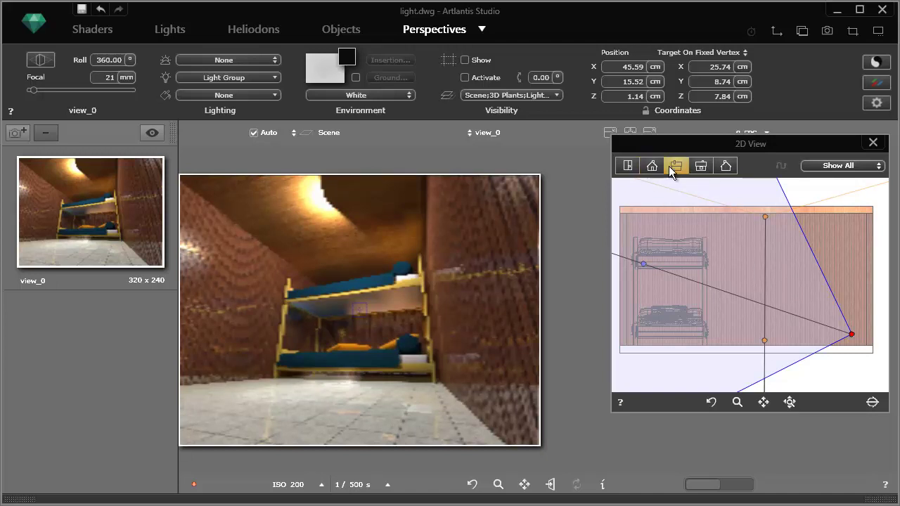
scroll(742, 353, up, 2)
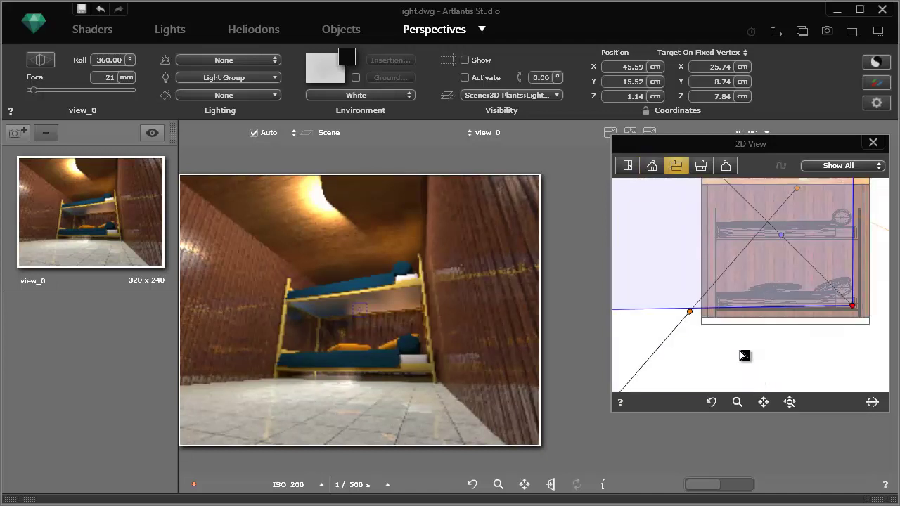
drag(695, 316, 691, 315)
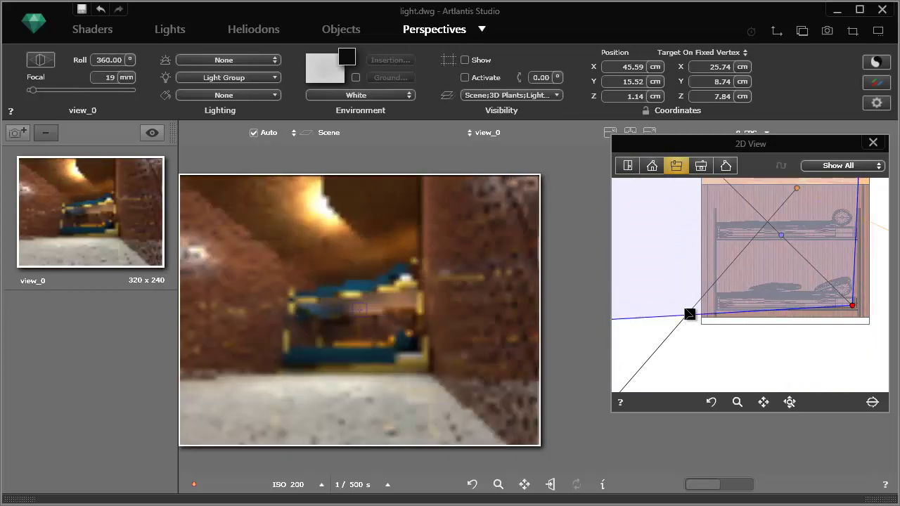
In the 2D side elevation, move the light's target to about Y 9.15, Z 0.88 cm and the light to about Y 9.02, Z 12.11 cm
drag(692, 315, 788, 311)
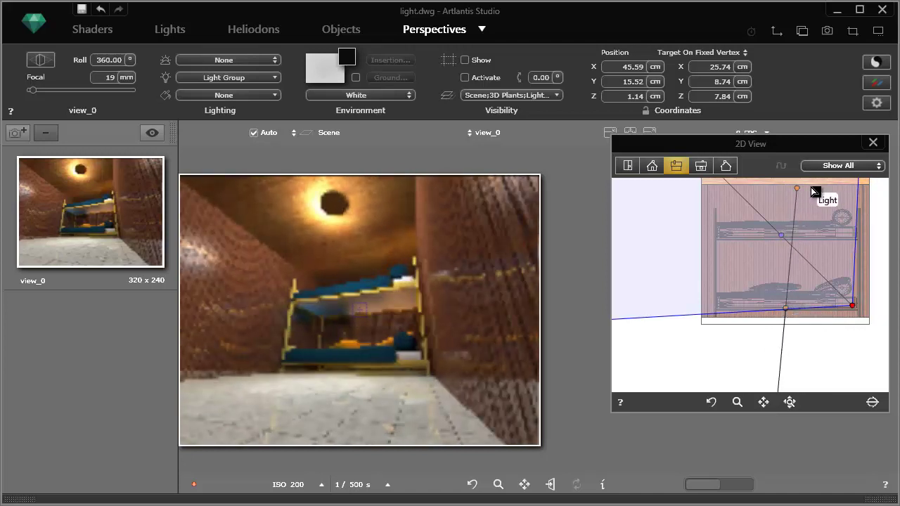
scroll(813, 188, up, 3)
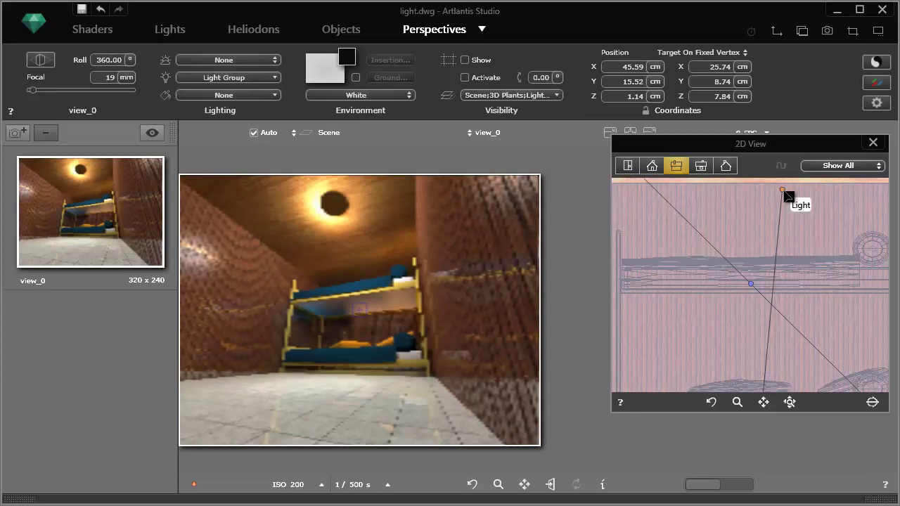
mouse_move(778, 197)
mouse_down()
mouse_move(764, 196)
mouse_move(763, 205)
mouse_up()
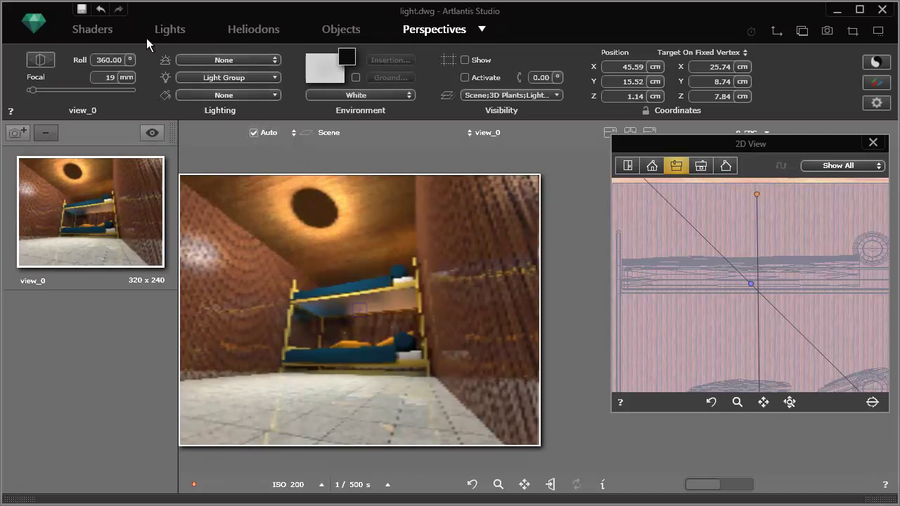
Narrow the light's beam angle to 171.61° and display the room from the top in the 2D view
click(170, 32)
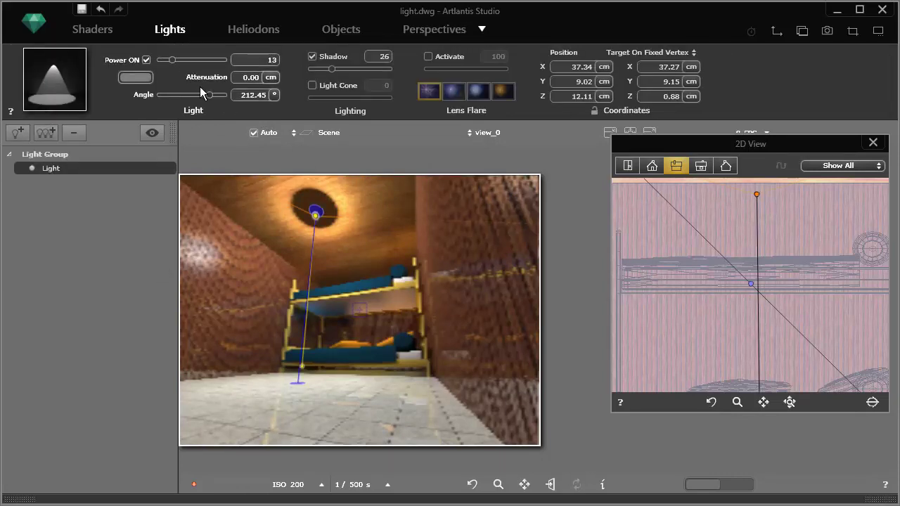
drag(207, 97, 202, 98)
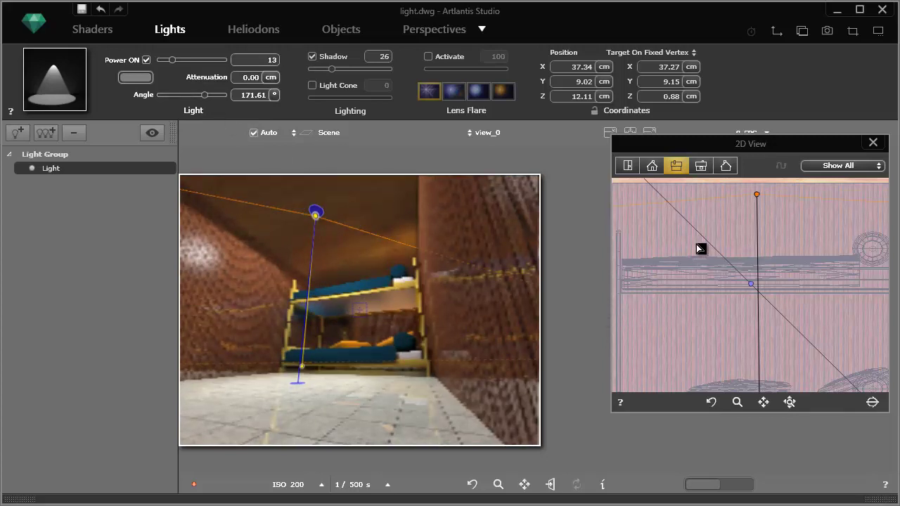
click(628, 166)
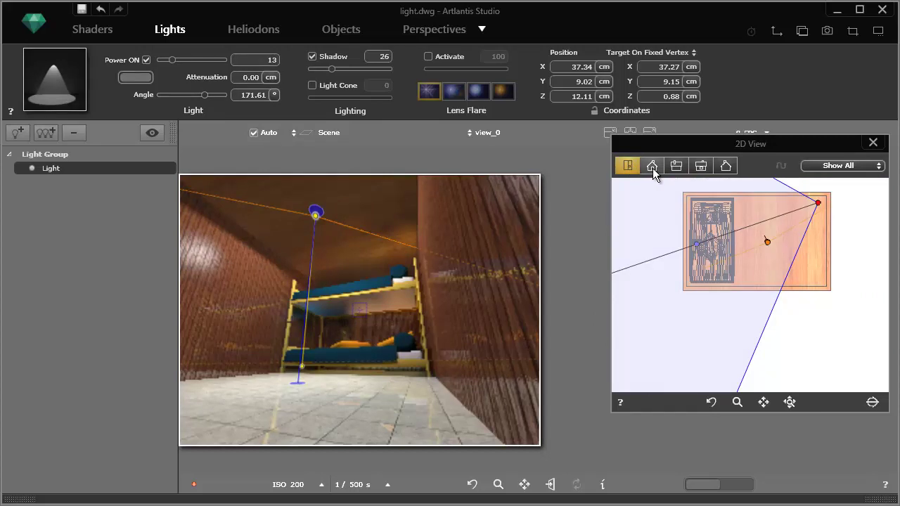
In the 2D front elevation, raise view_0's camera to about X 46.73, Z 4.42 cm and narrow its cone to a 30 mm focal length
click(653, 168)
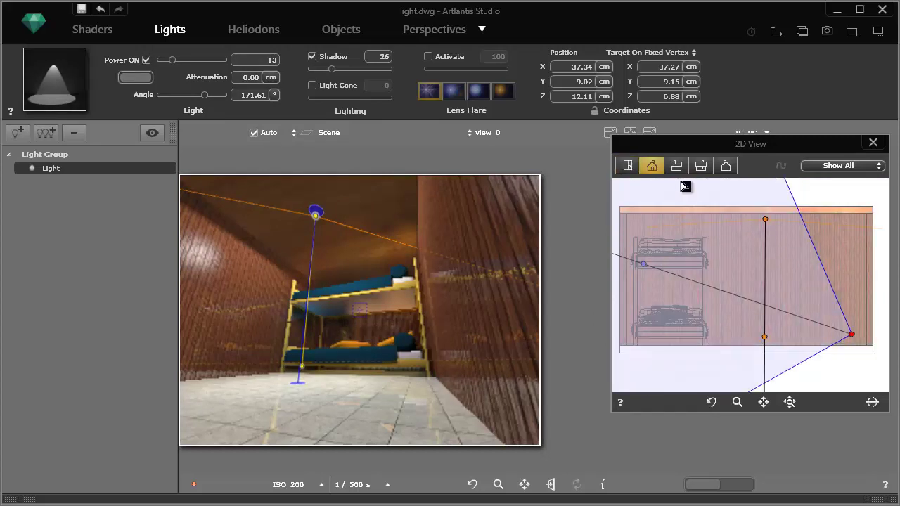
click(676, 166)
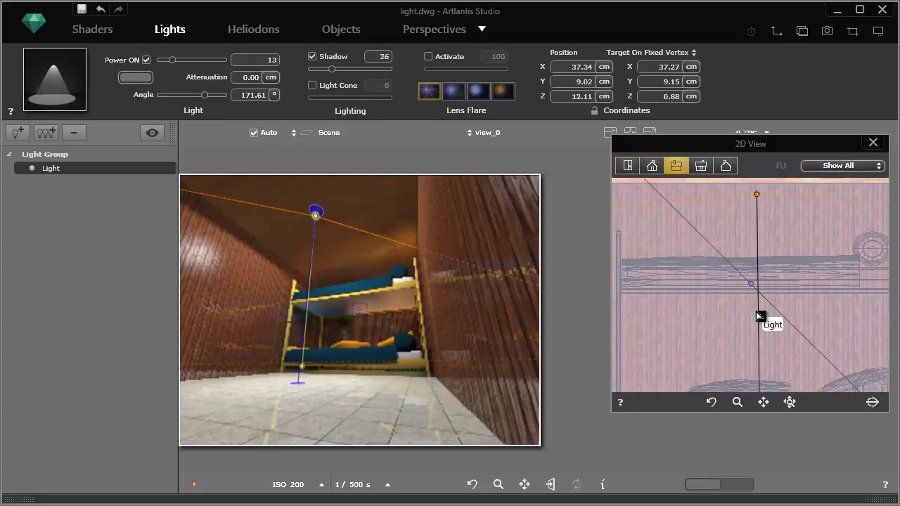
scroll(758, 314, down, 5)
scroll(765, 329, up, 3)
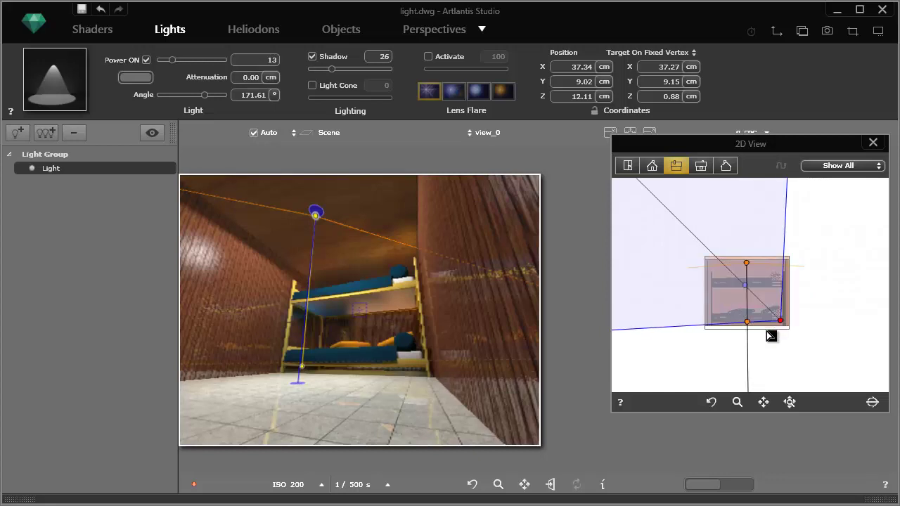
scroll(771, 336, up, 2)
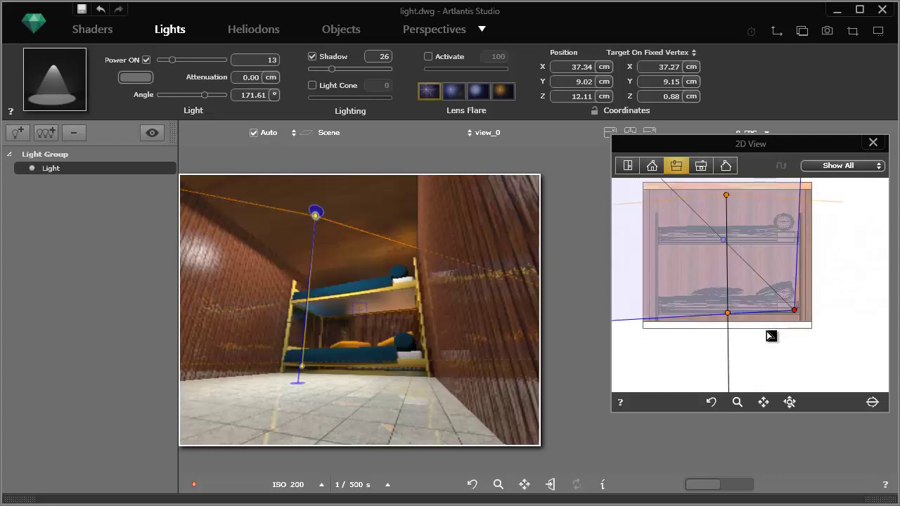
click(652, 166)
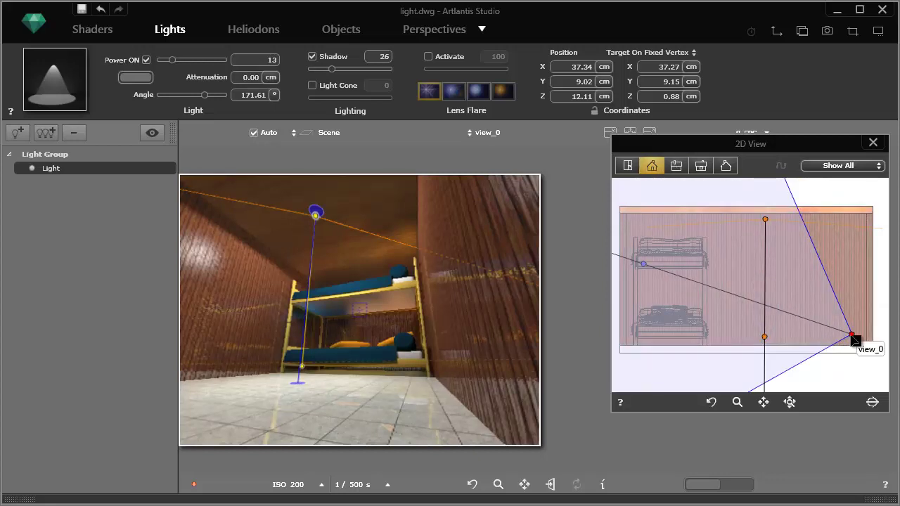
drag(852, 335, 867, 305)
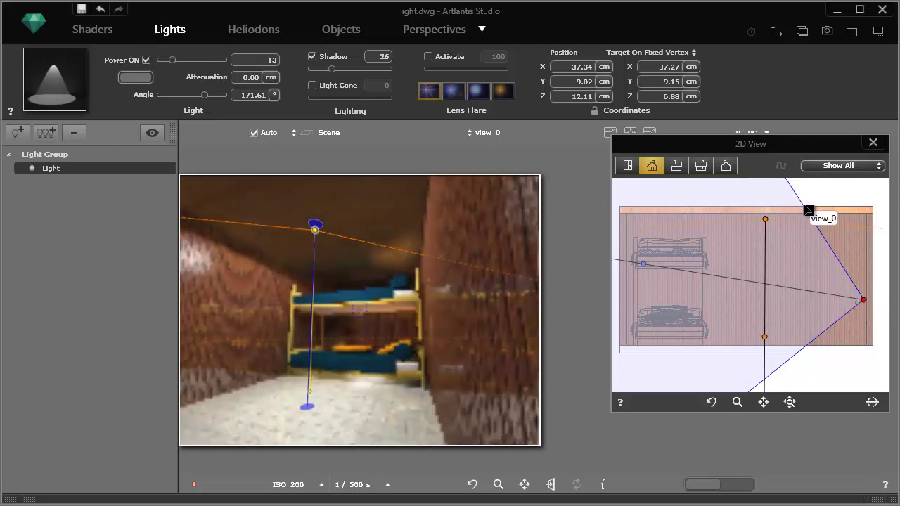
drag(808, 217, 795, 233)
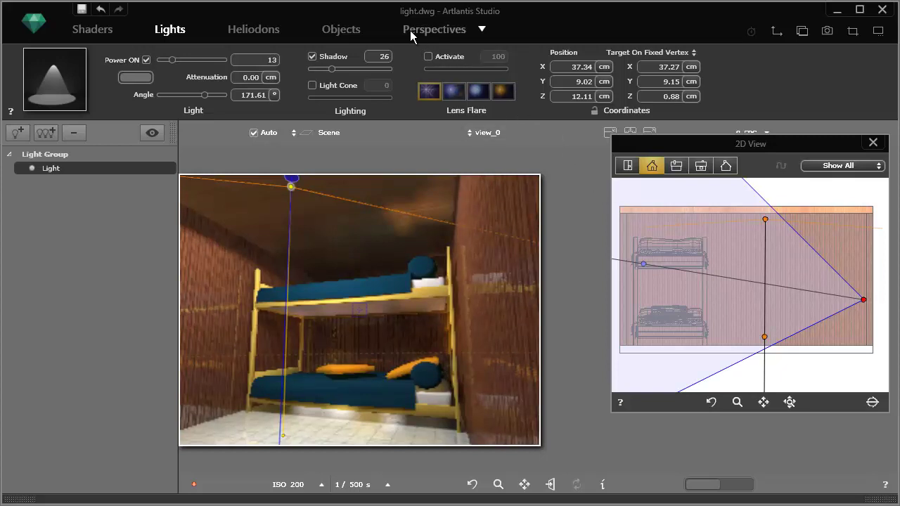
Start the final rendering of view_0 immediately with the existing 320 x 240 settings, overwriting the previous render file
click(434, 30)
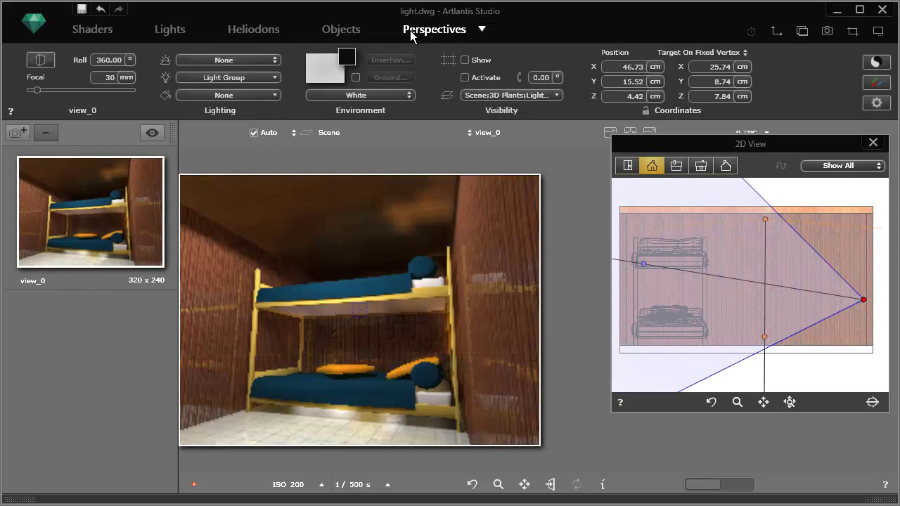
click(827, 32)
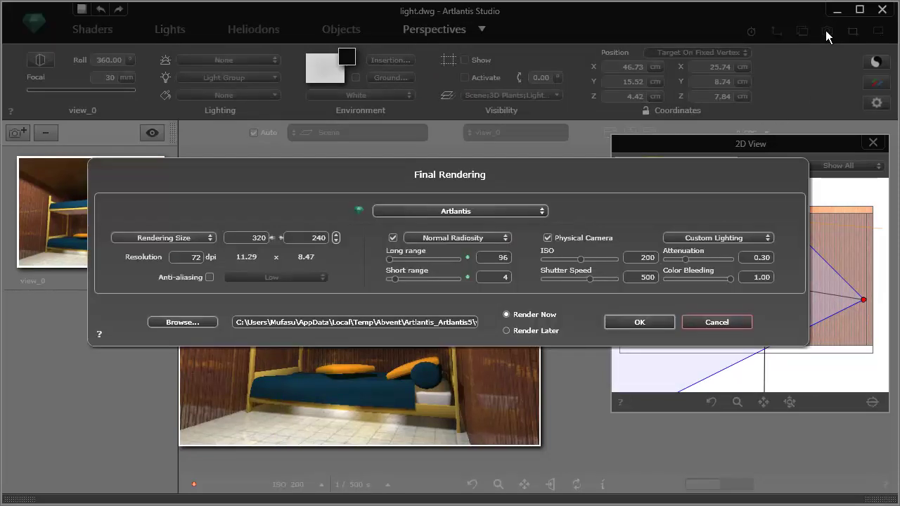
click(655, 318)
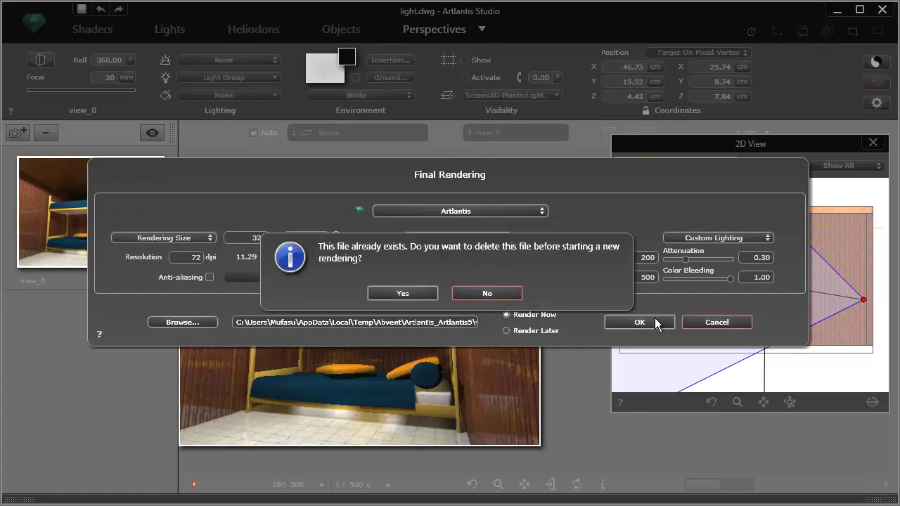
click(415, 296)
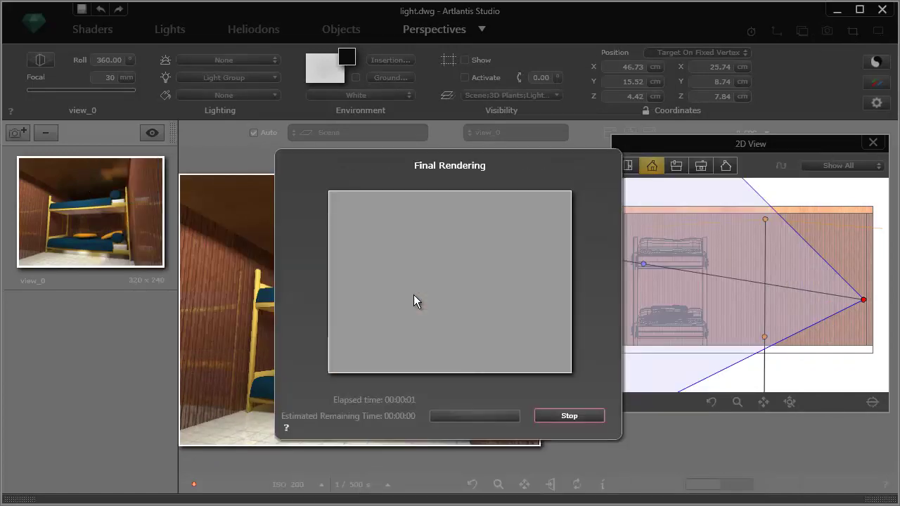